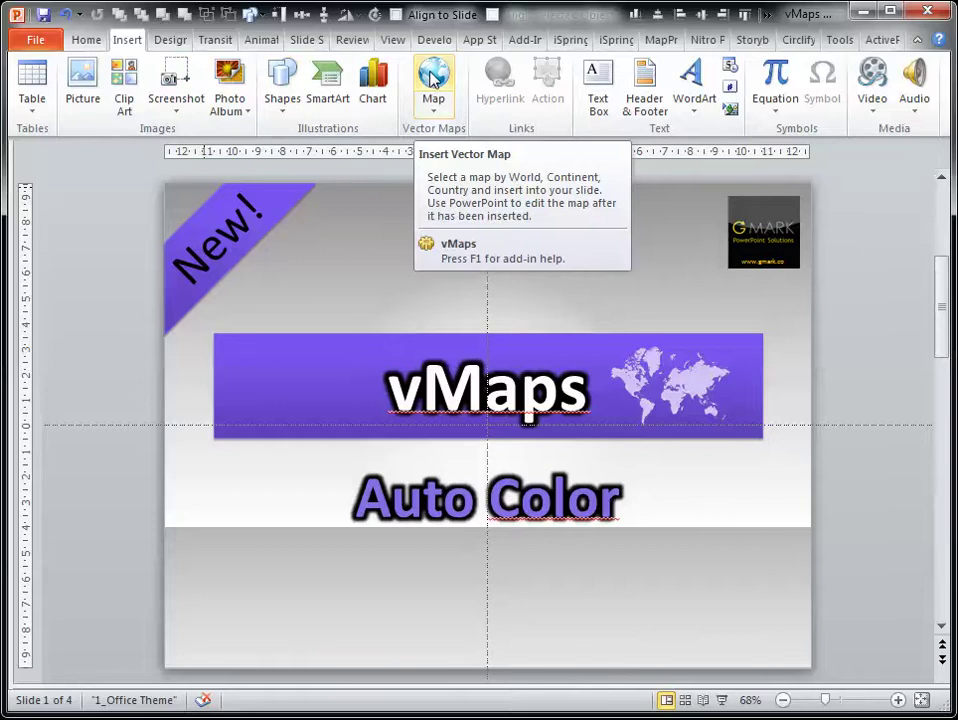
- Insert a vMaps vector map of the whole world on slide 2
click(434, 117)
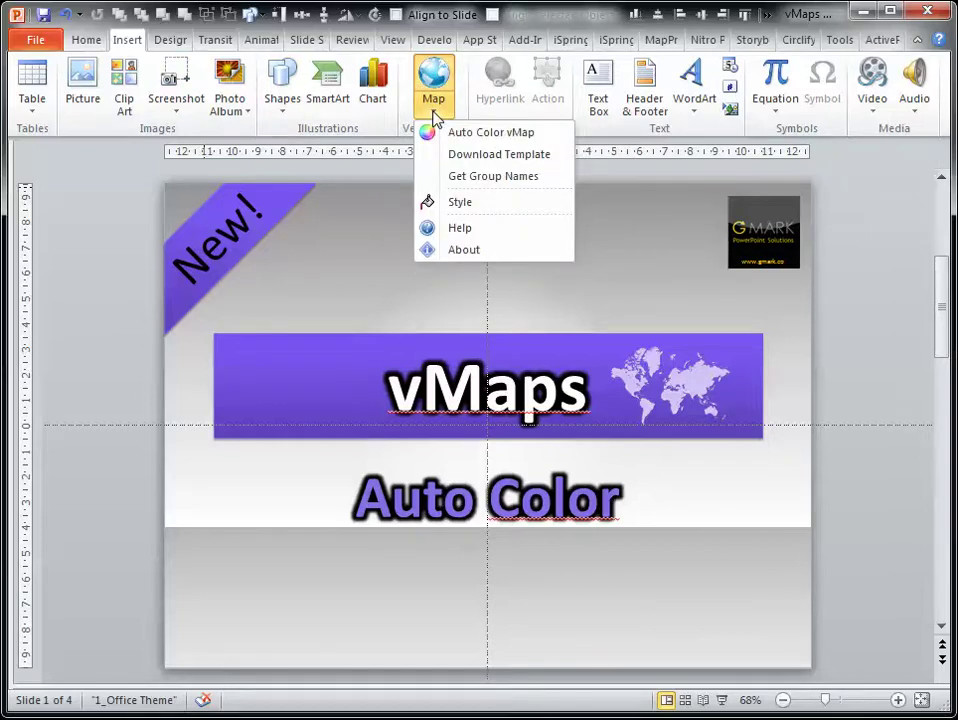
key(Escape)
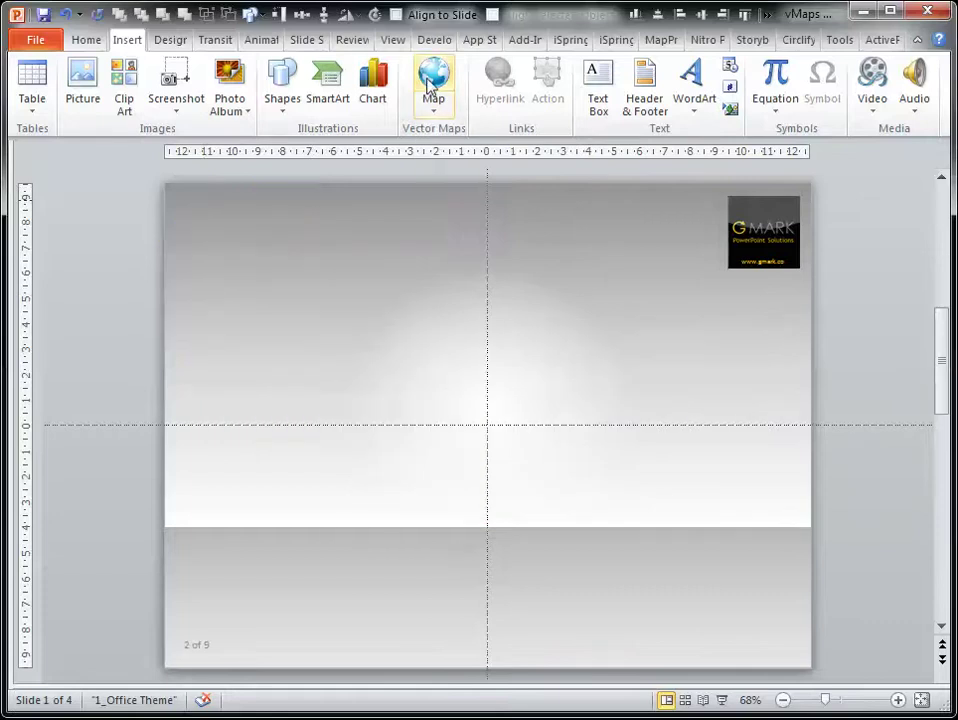
click(432, 78)
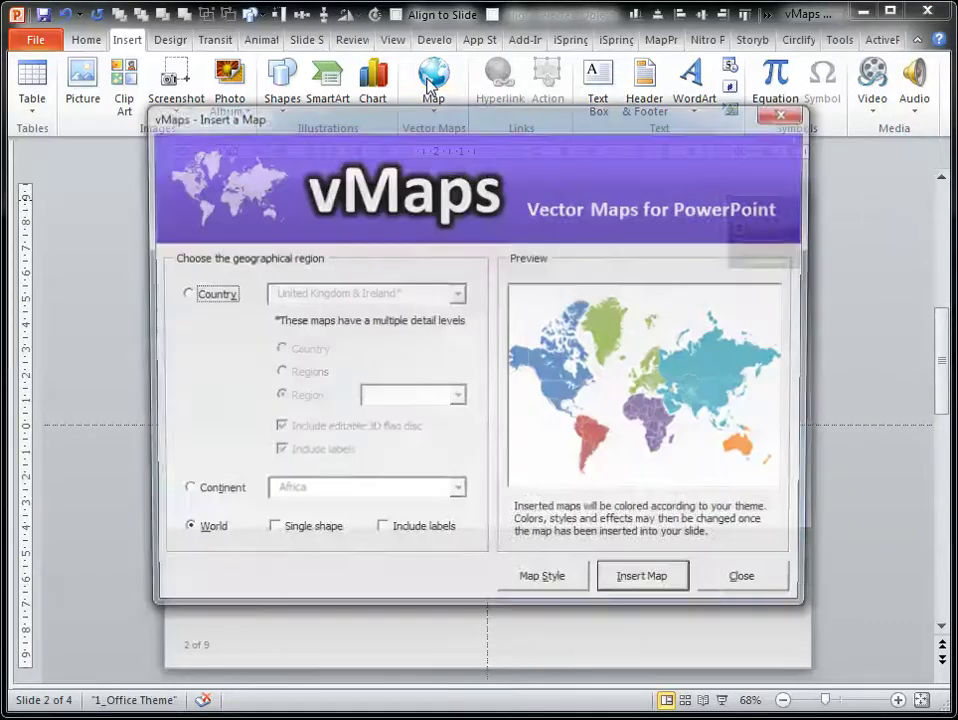
click(207, 533)
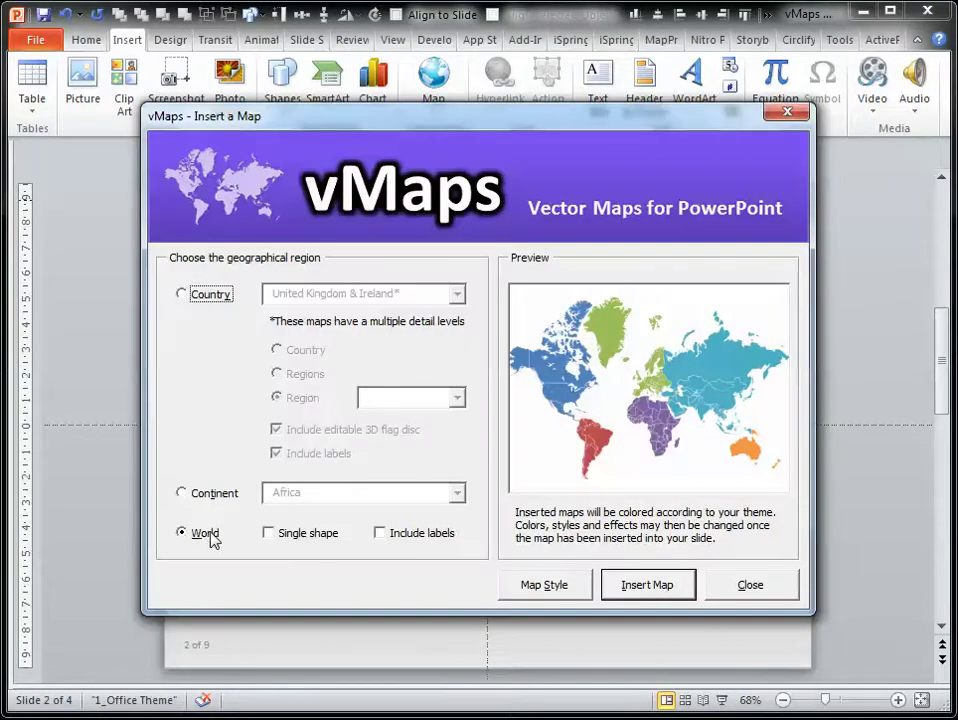
click(661, 583)
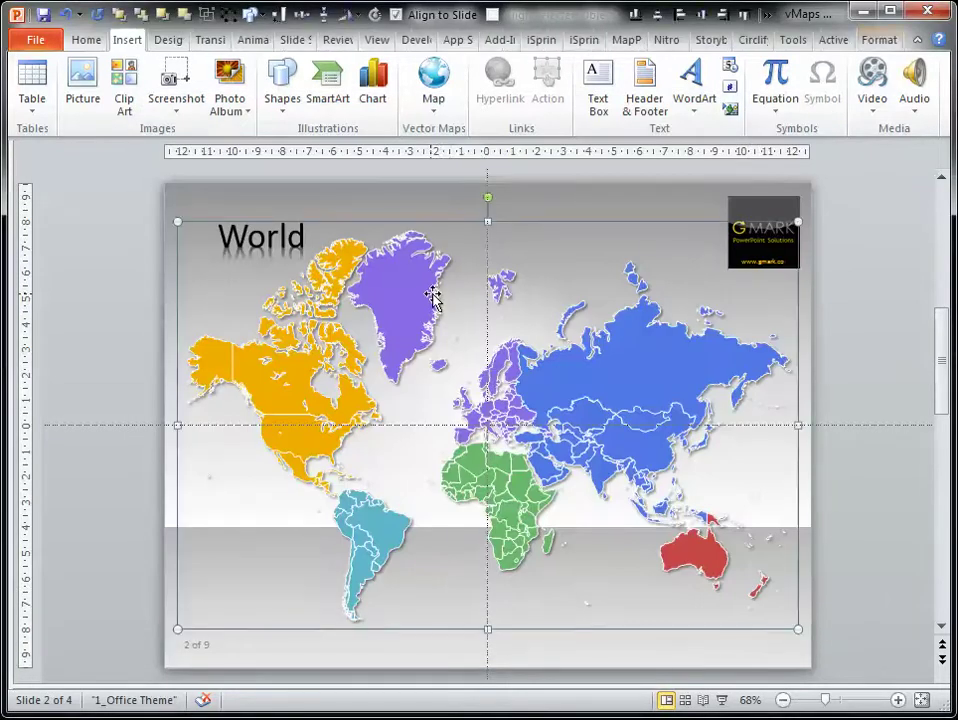
- Select individual country shapes inside the world map, such as Greenland, to check that each is separately editable
click(415, 287)
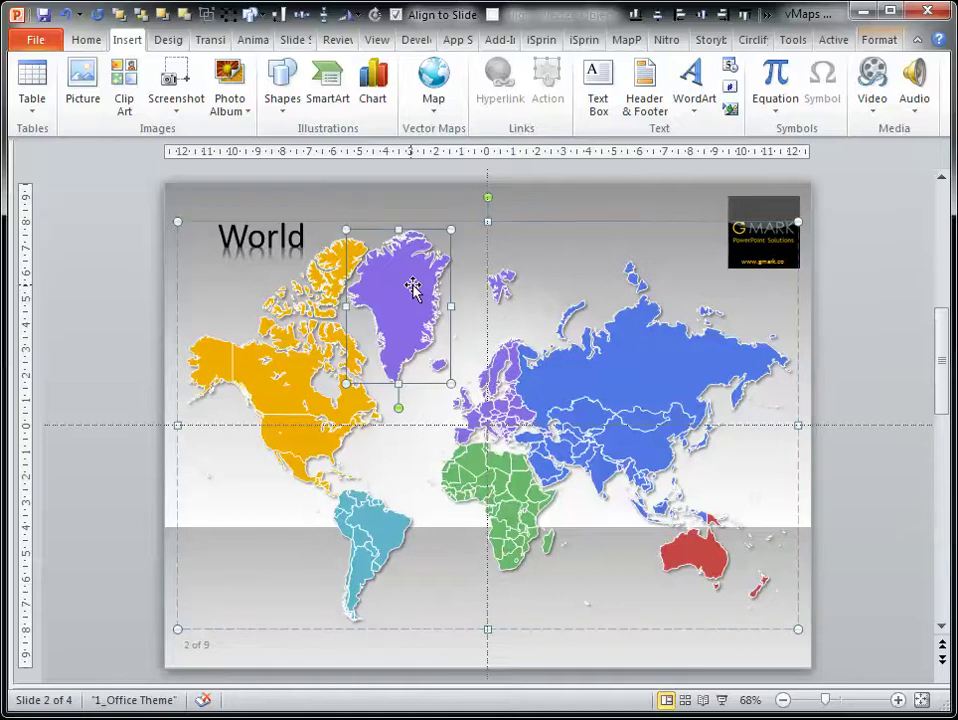
click(279, 393)
click(690, 385)
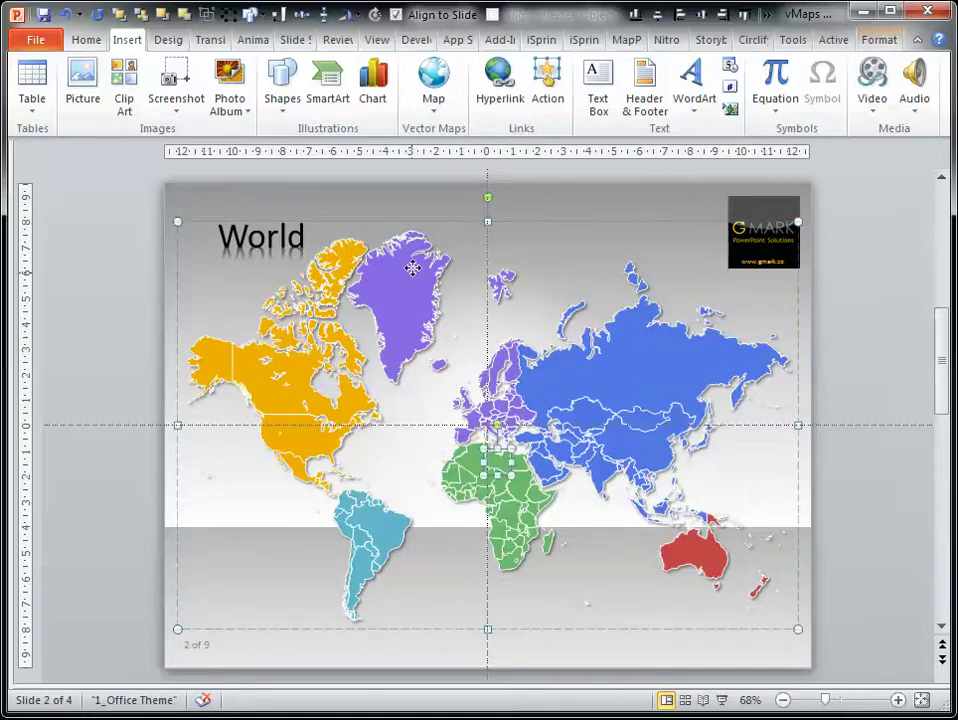
click(391, 231)
- Select the whole world map group and open Auto Color vMap for it
click(388, 226)
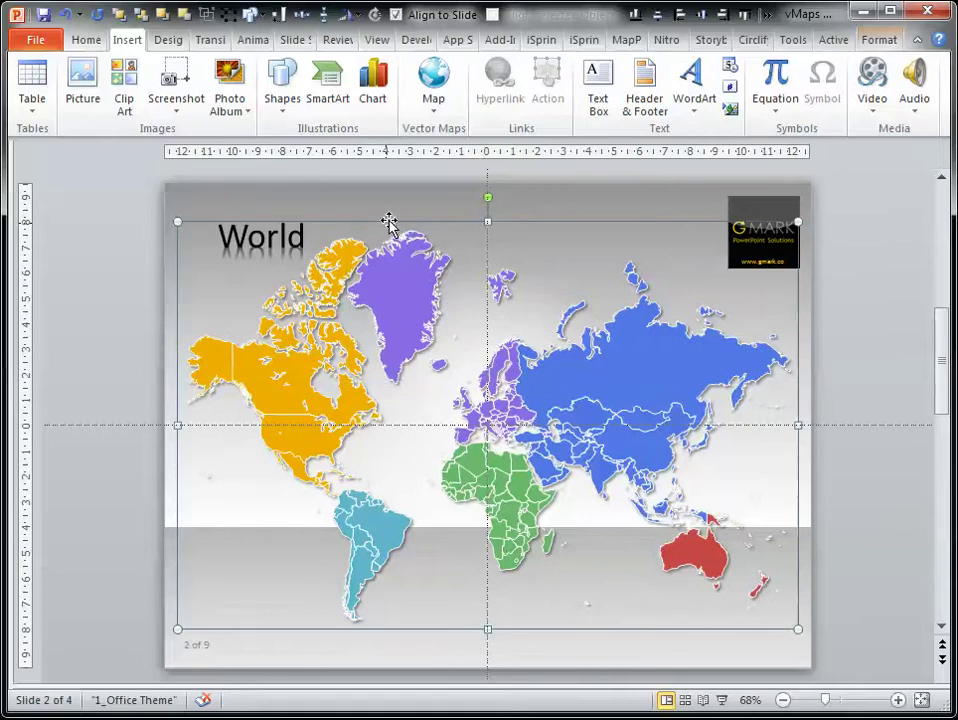
click(434, 104)
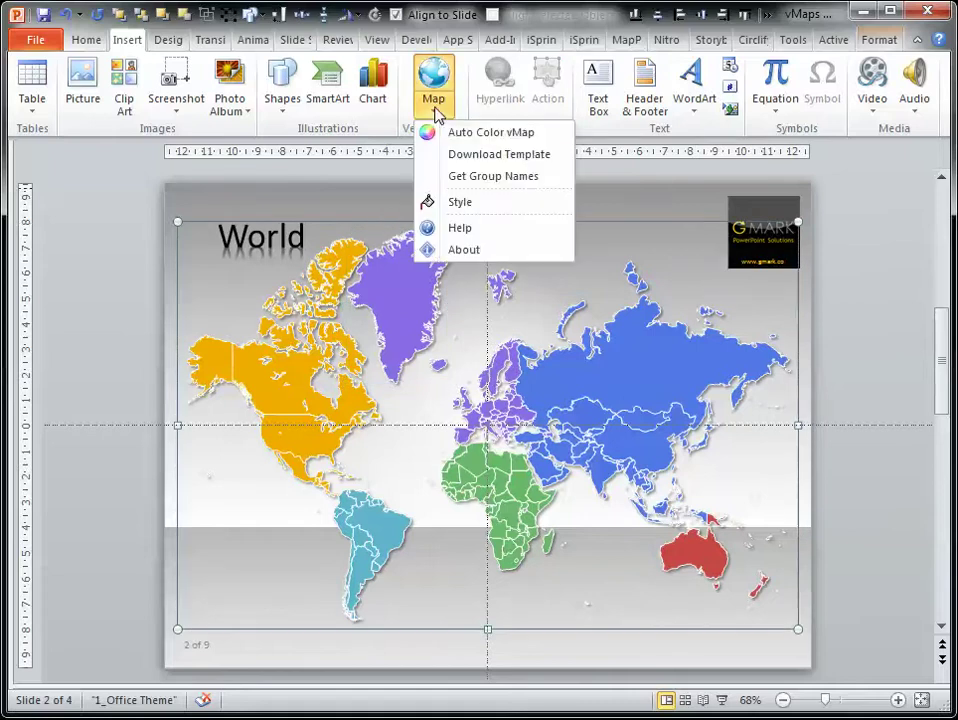
click(466, 142)
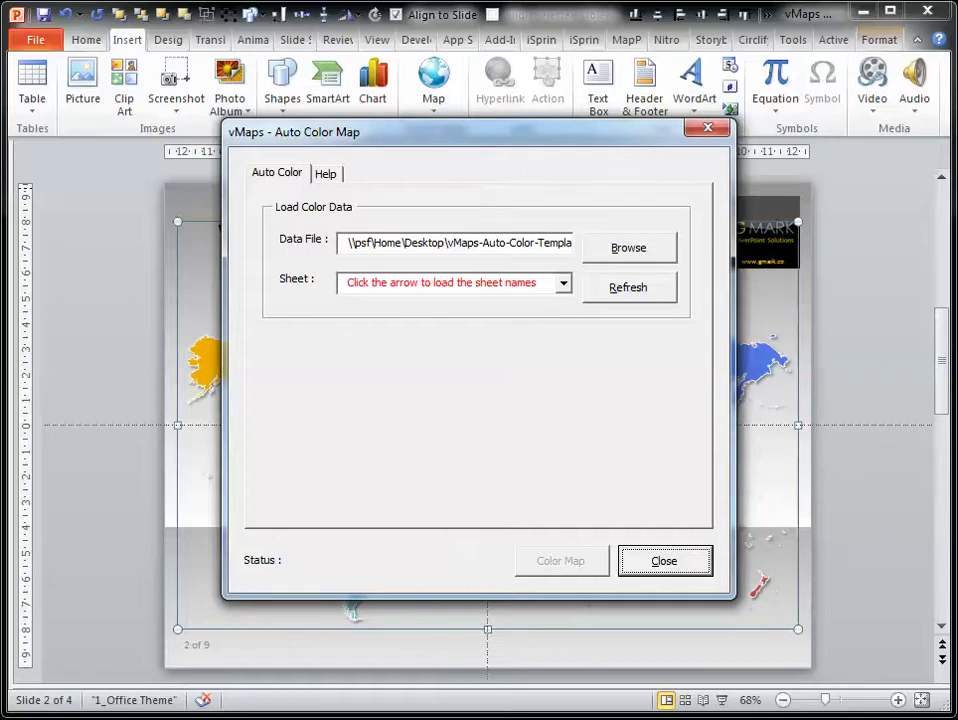
- Switch to Excel and examine the Shape Name, Red, Green, Blue and Data Value columns on the World sheet of vMaps-Auto-Color-Template.xlsx
key(alt+Tab)
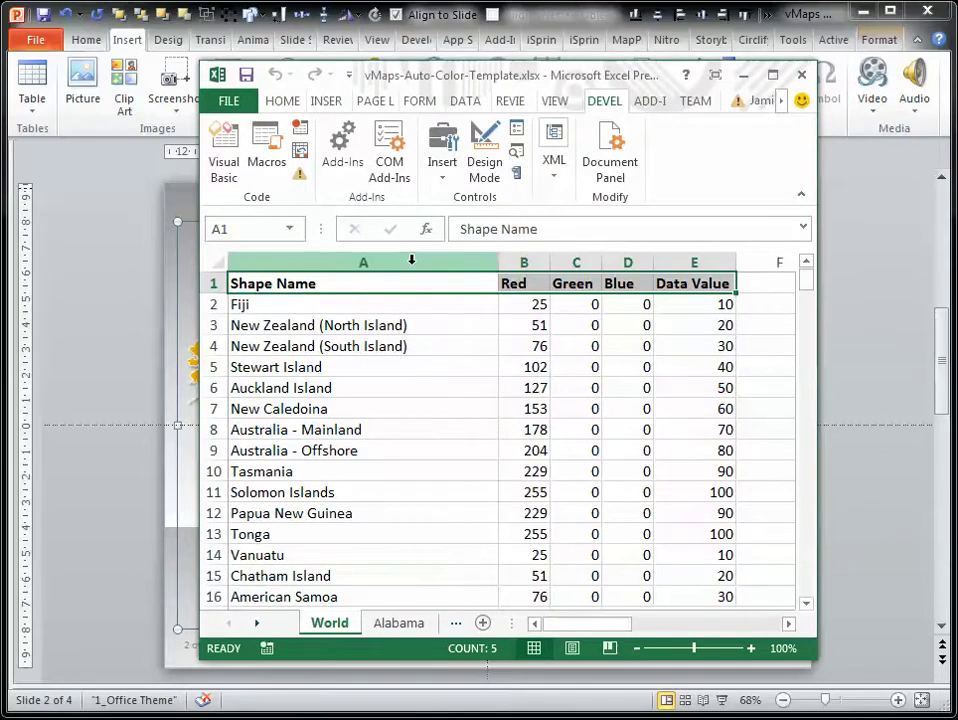
click(411, 259)
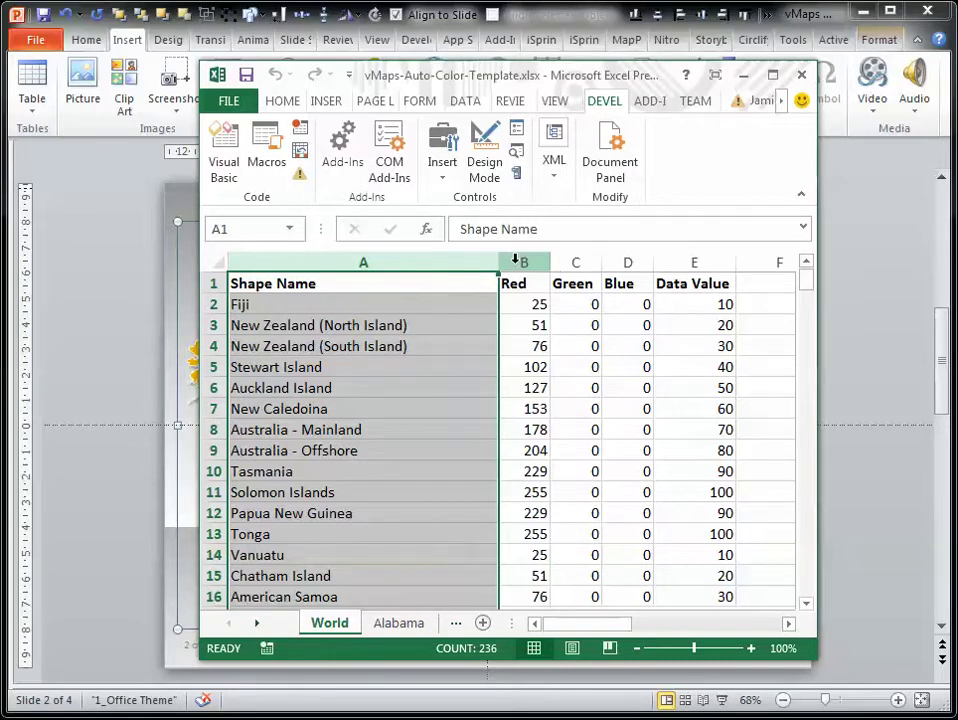
drag(515, 261, 615, 256)
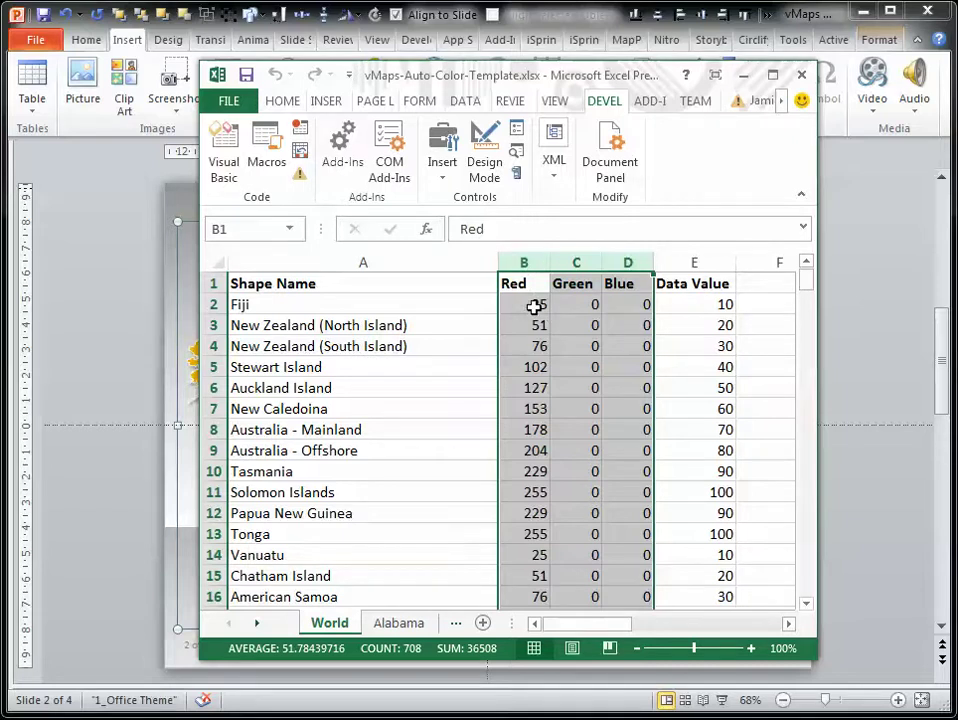
click(699, 259)
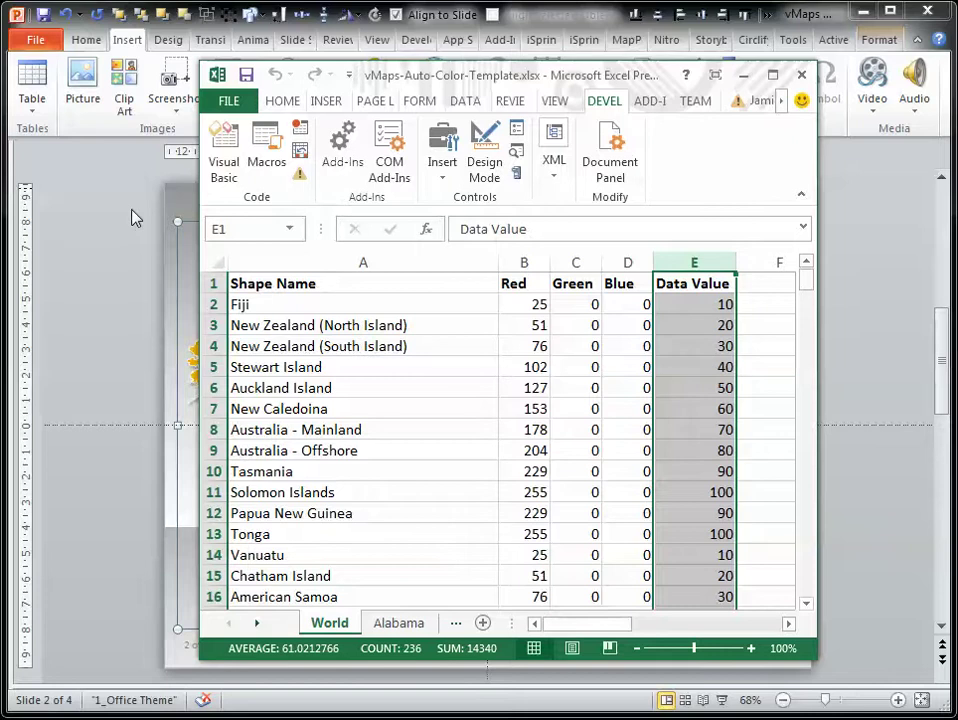
- Switch back to PowerPoint and load the World sheet of the data file as the color data
key(alt+Tab)
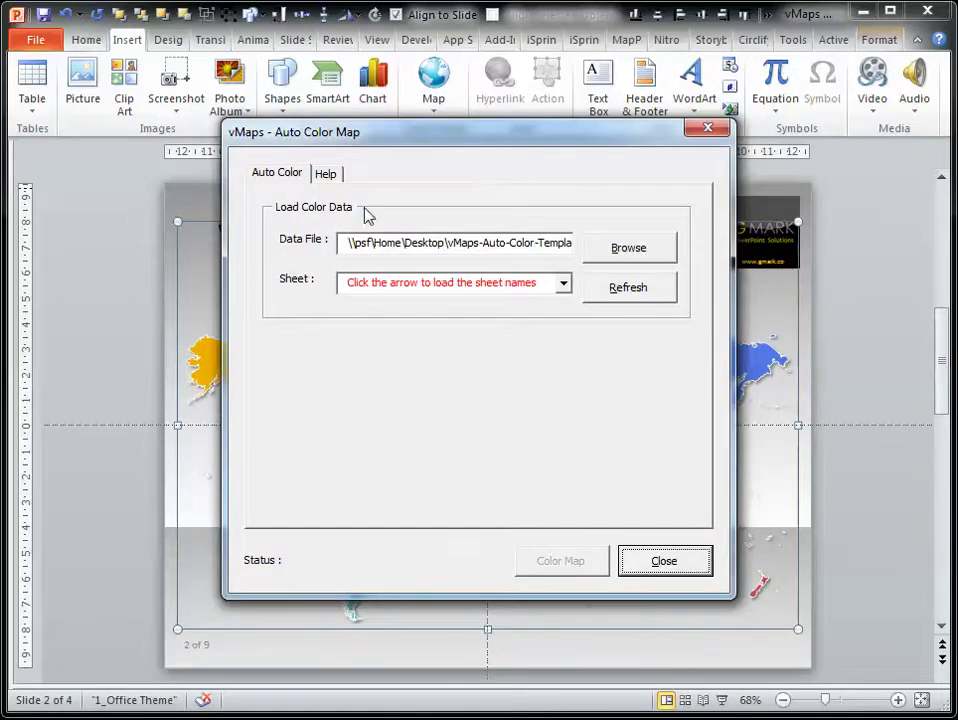
click(564, 284)
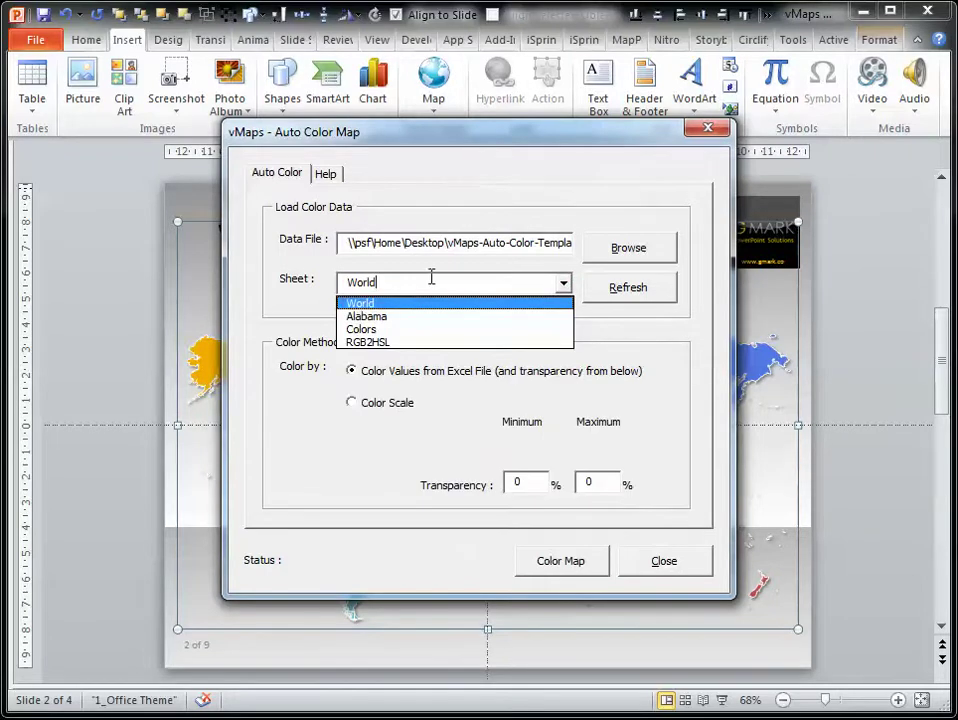
click(363, 305)
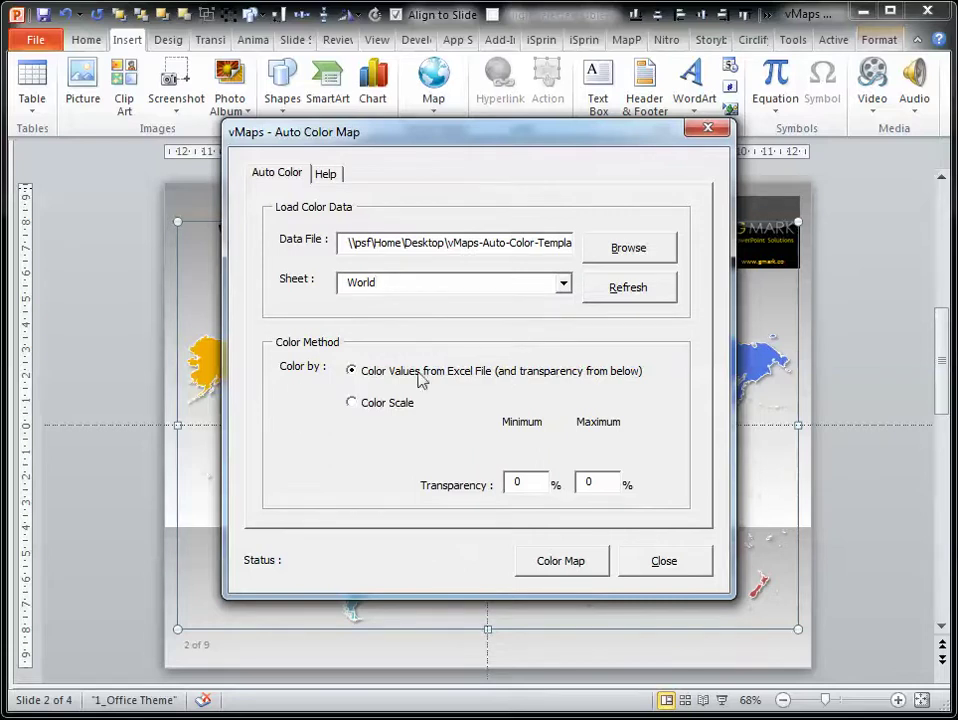
- Compare the Color Scale method with Color Values from Excel File, leaving the Excel color values selected
click(357, 405)
click(359, 374)
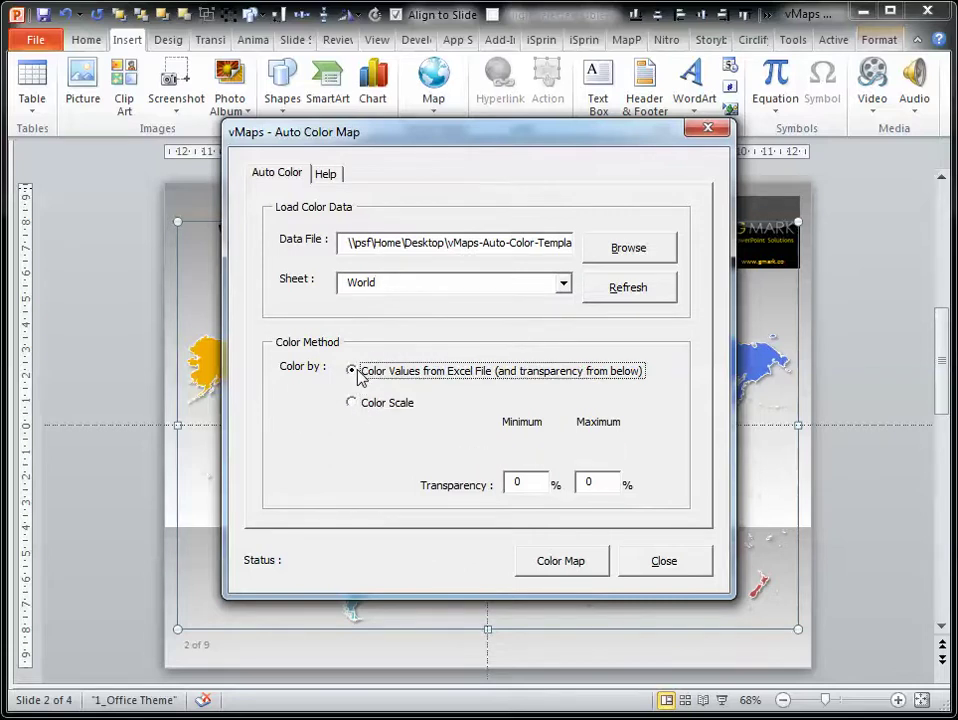
click(363, 405)
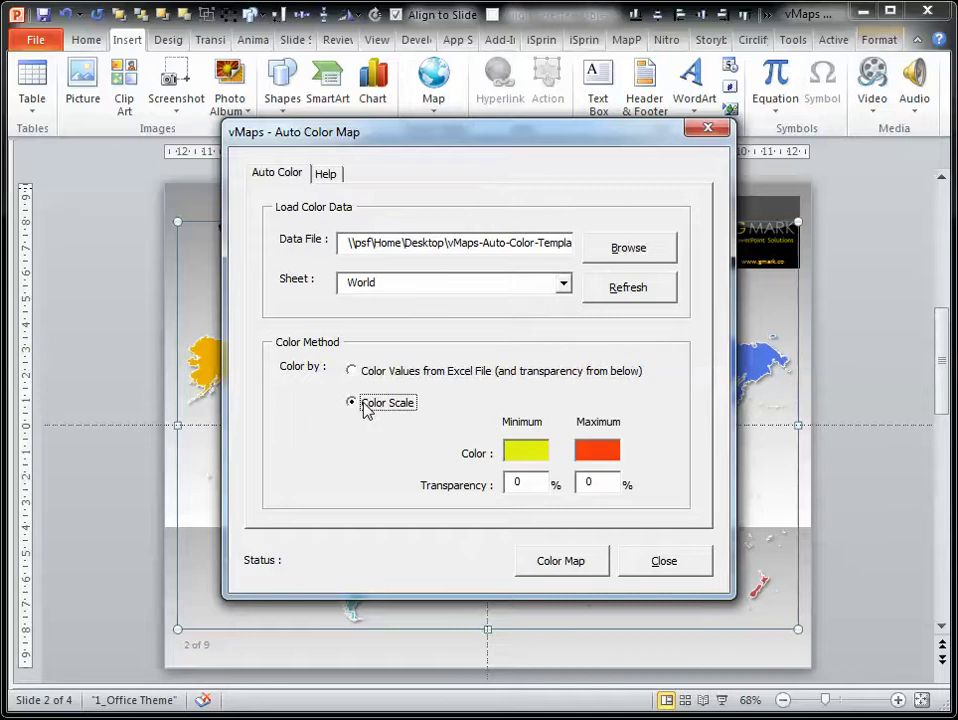
click(364, 374)
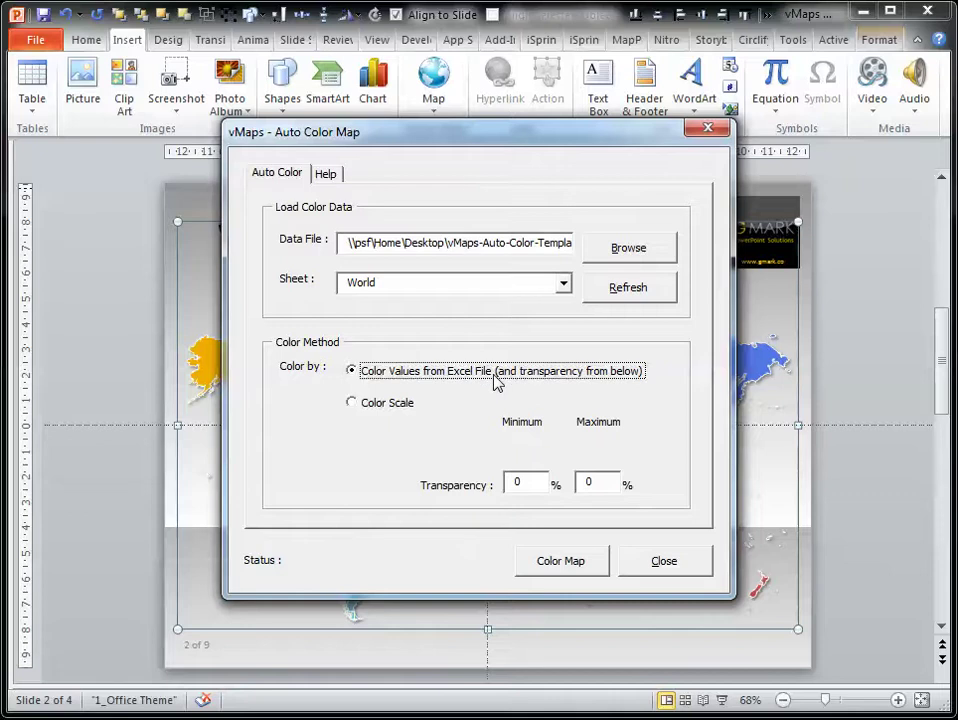
- Color the world map from the Excel color values, stop the run partway and close the Auto Color dialog
click(576, 563)
drag(622, 141, 263, 125)
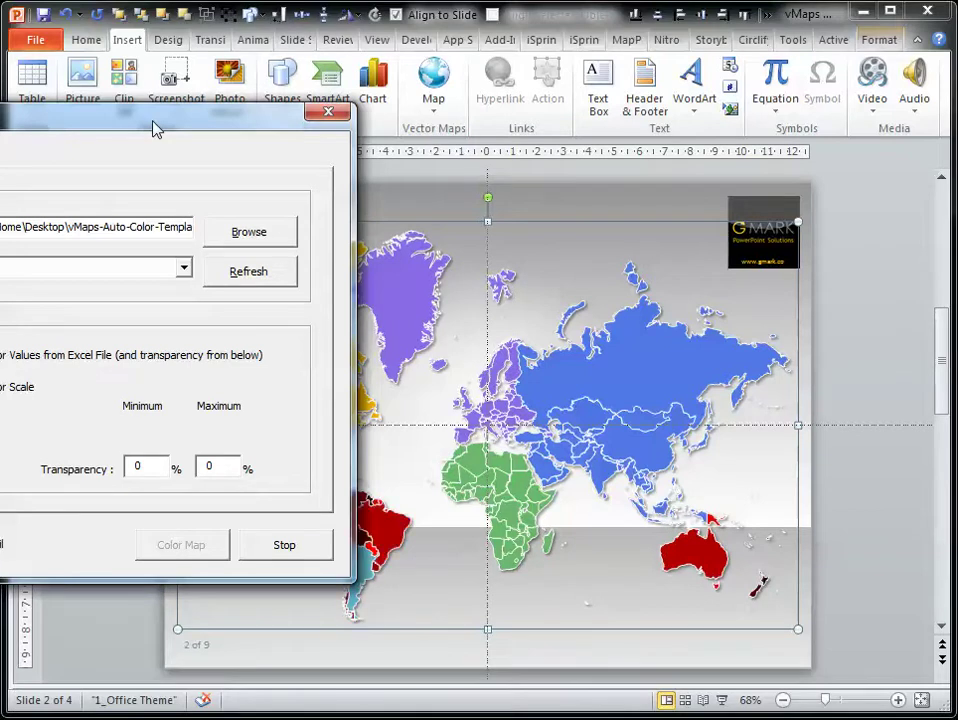
click(285, 548)
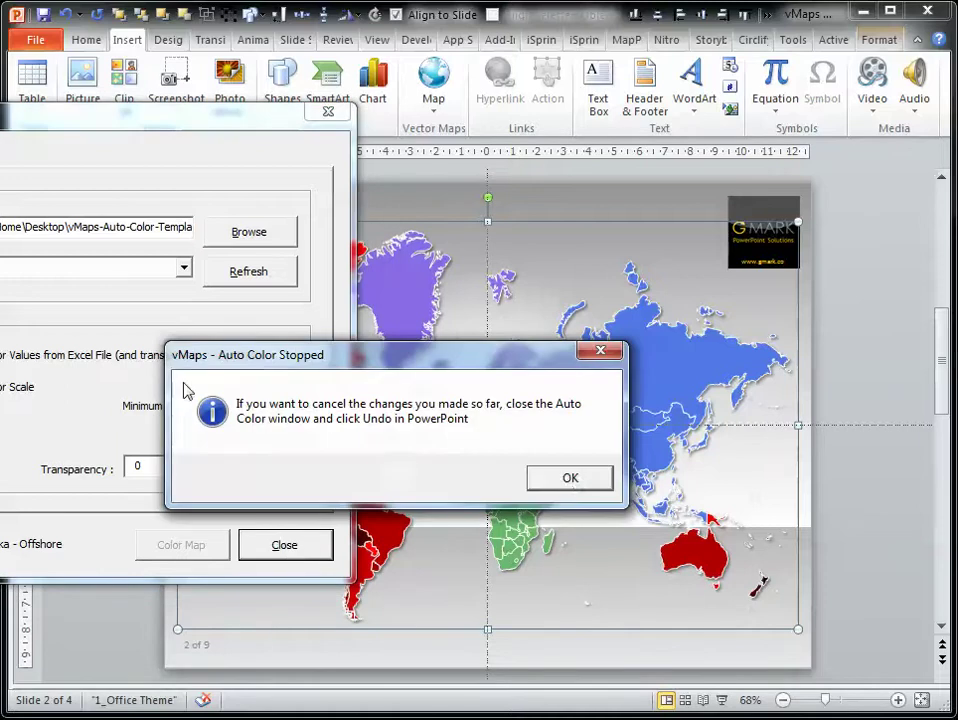
click(567, 480)
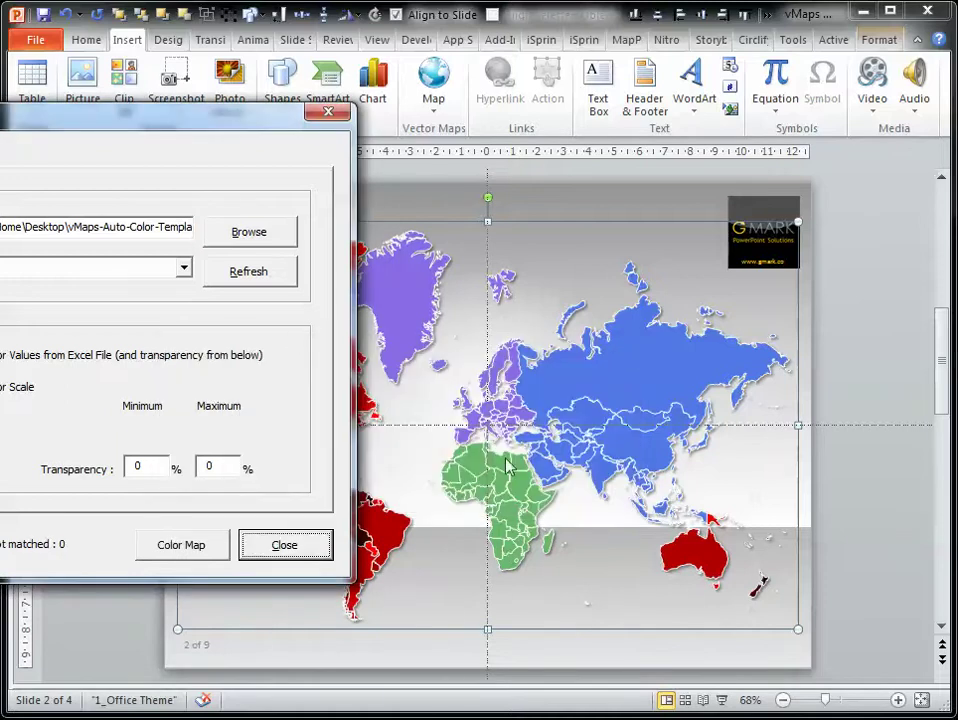
click(287, 546)
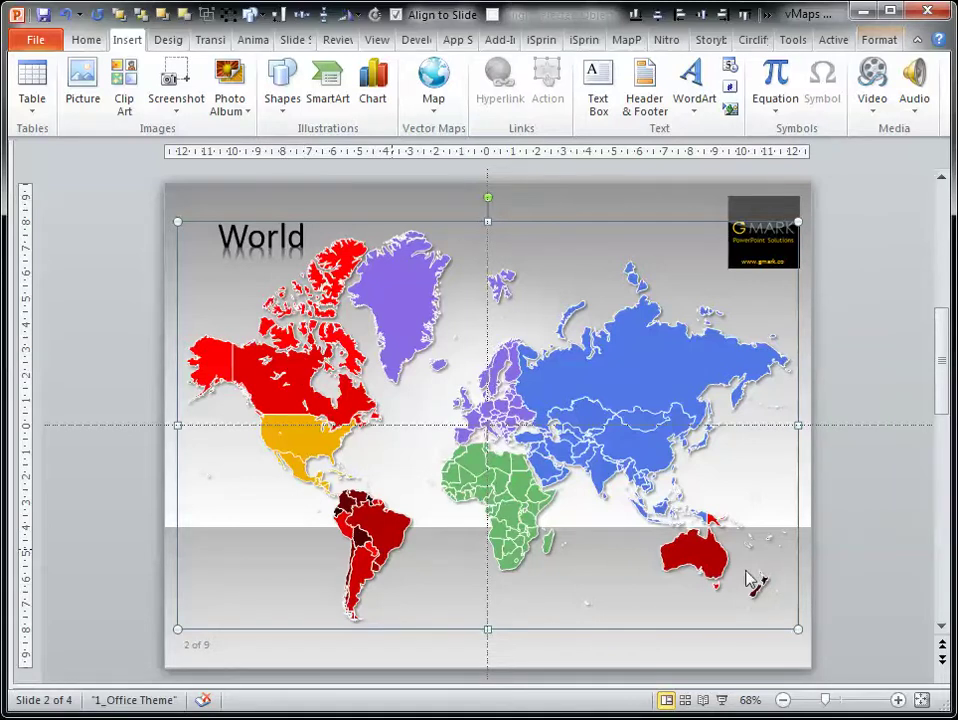
- Reselect the whole world map, reopen Auto Color vMap and load the World sheet as its color data
click(383, 553)
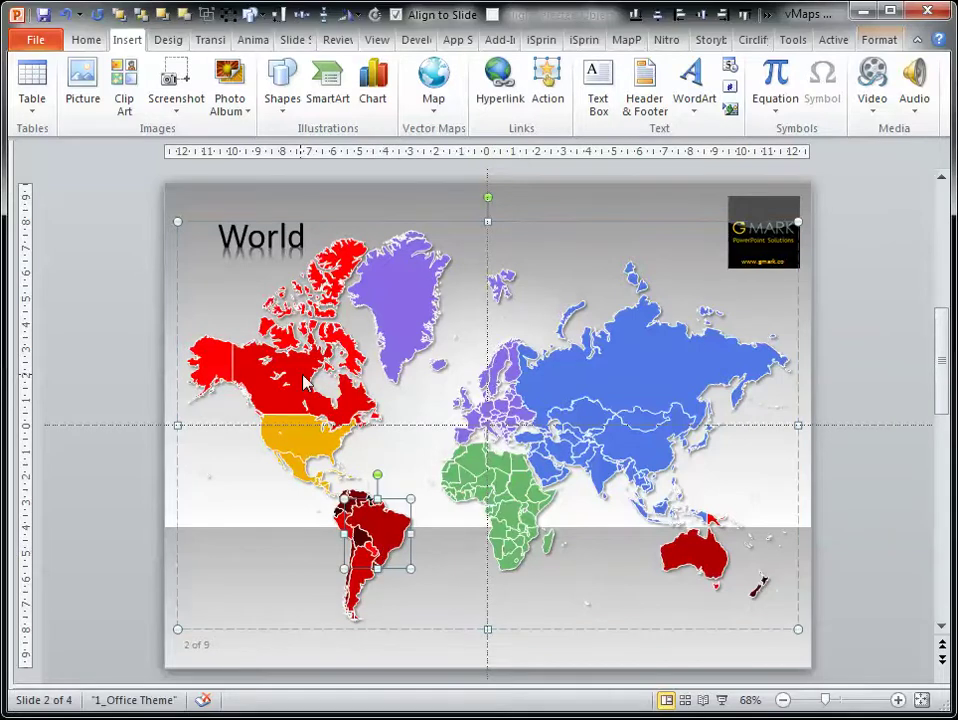
click(276, 215)
click(418, 282)
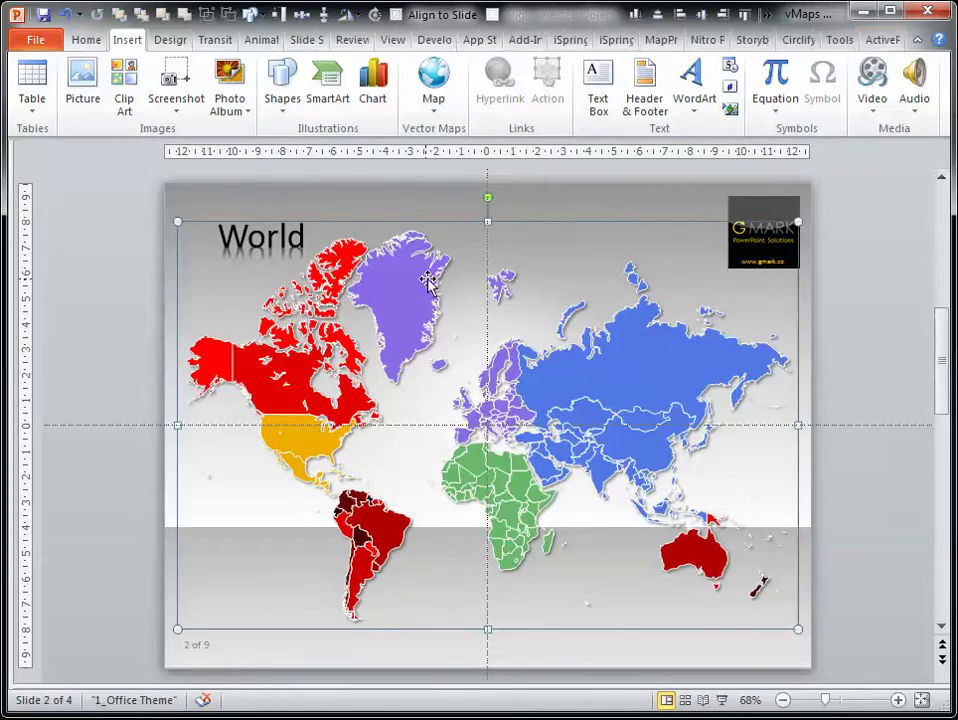
click(434, 112)
click(466, 141)
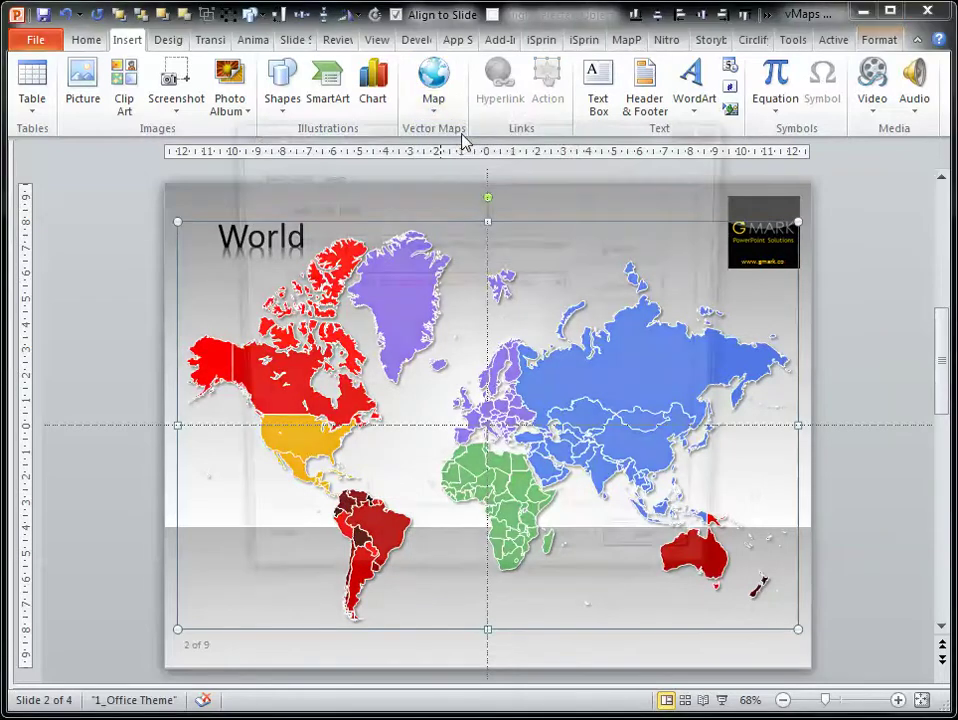
click(563, 285)
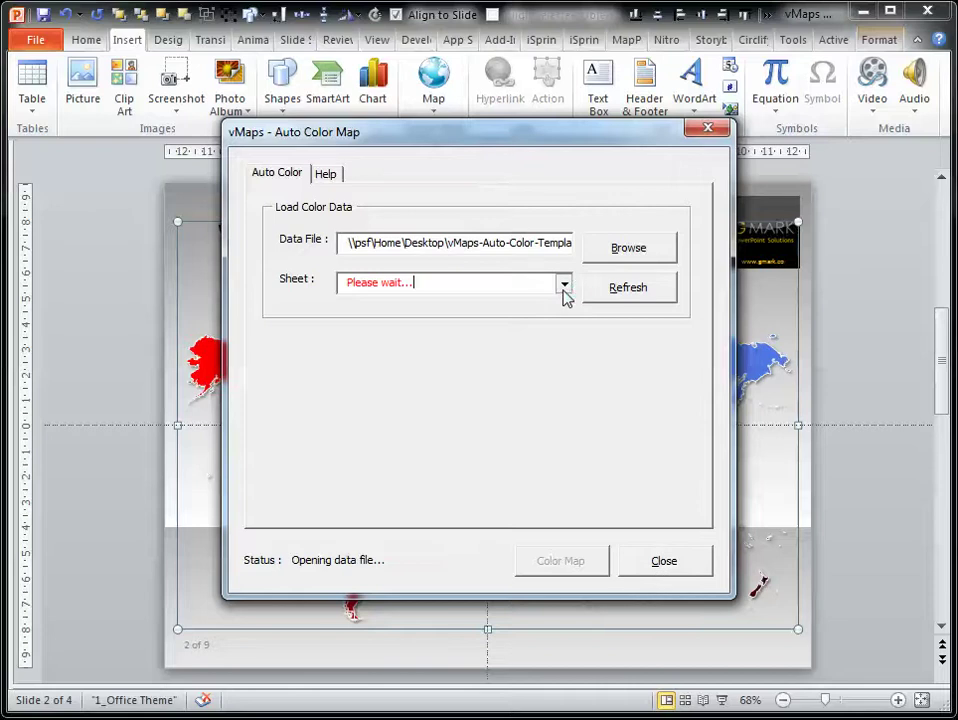
click(352, 300)
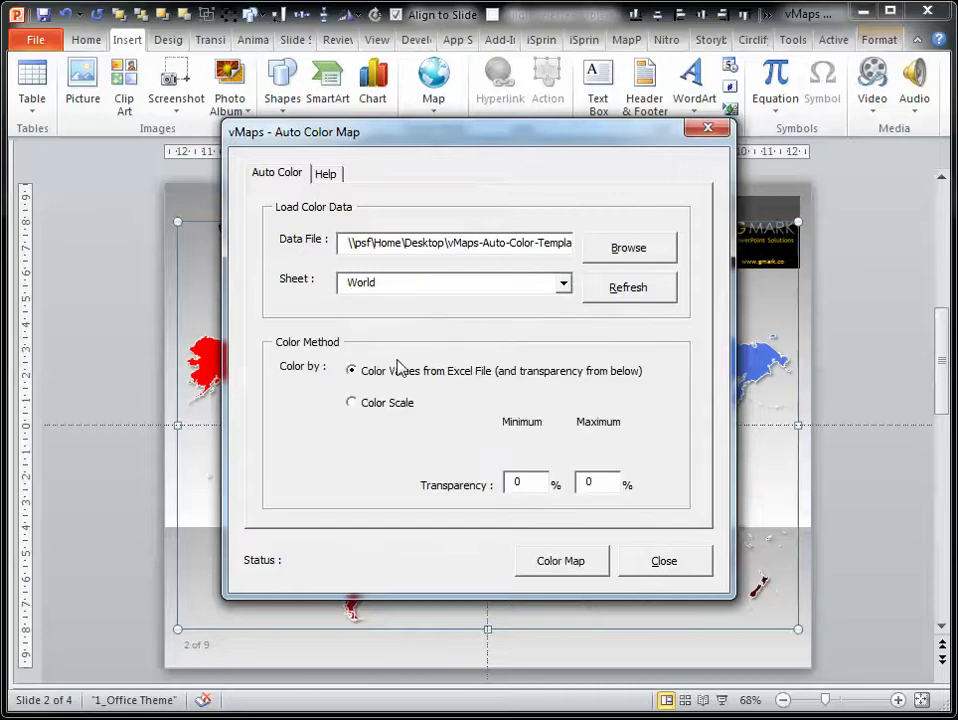
- Choose the Color Scale method and set its minimum color to green 213 and blue 104
click(366, 405)
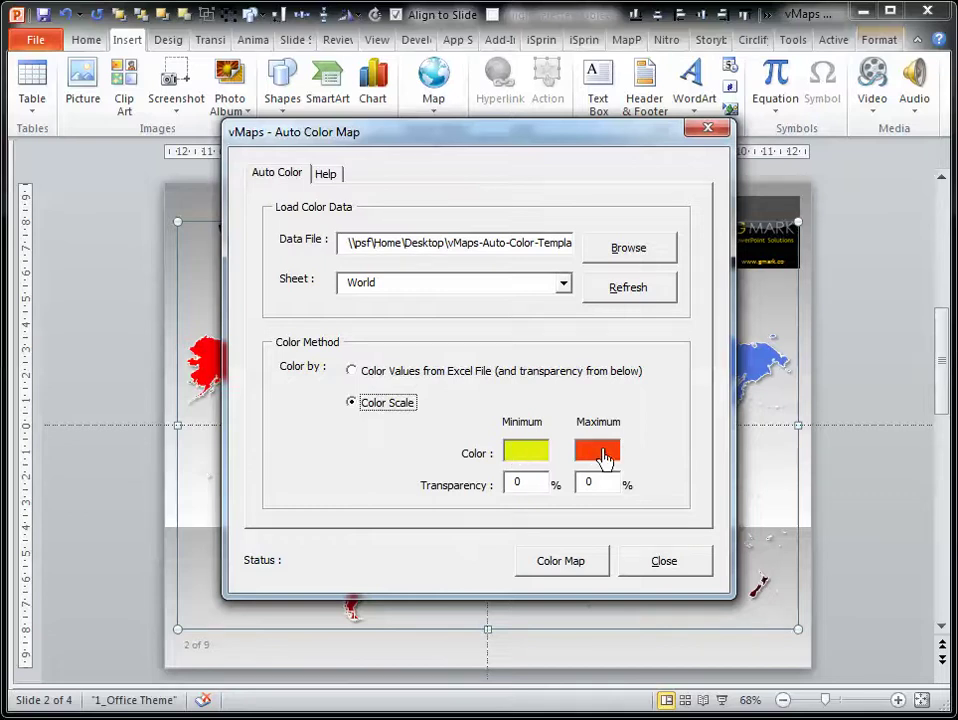
click(528, 455)
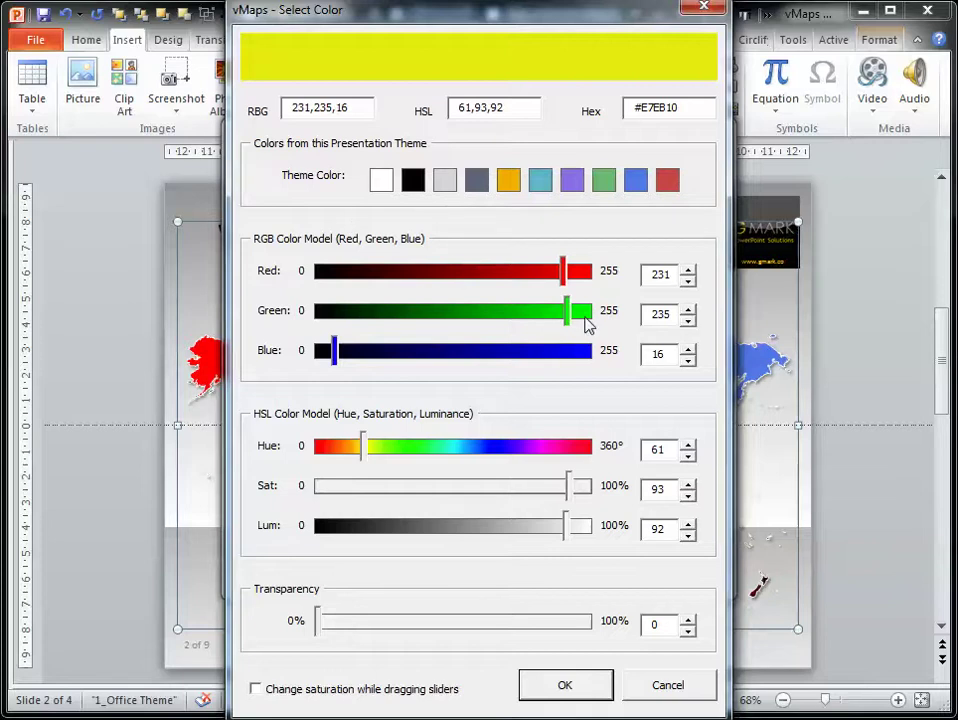
drag(567, 321, 545, 331)
drag(338, 367, 418, 376)
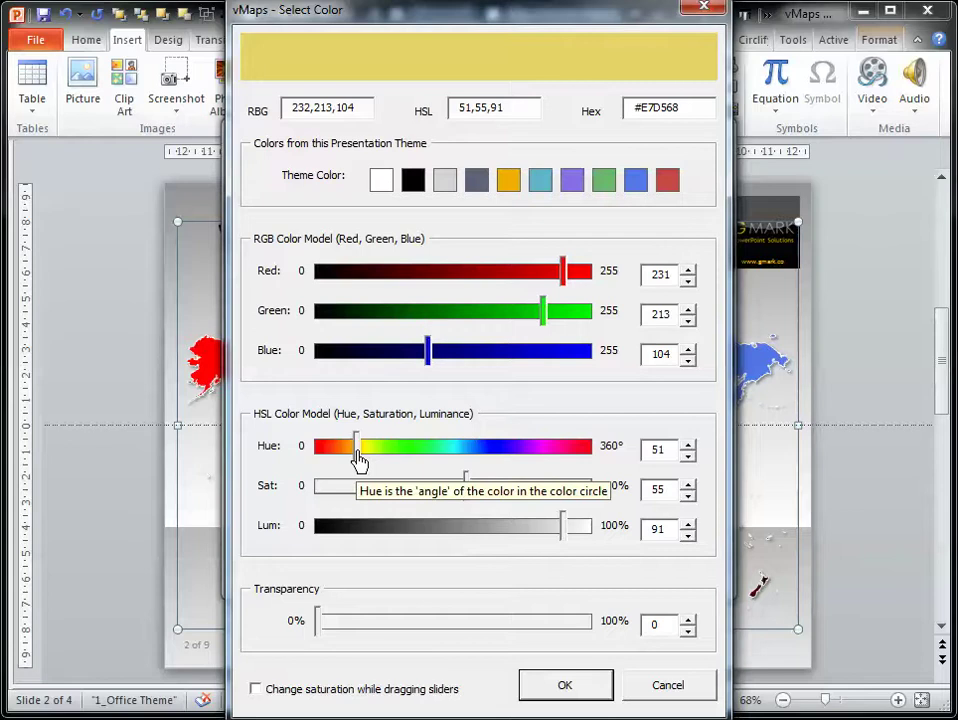
- Set the scale's minimum color to hue 158 and saturation 85, with saturation changing while dragging sliders enabled, and accept it
drag(358, 458, 407, 458)
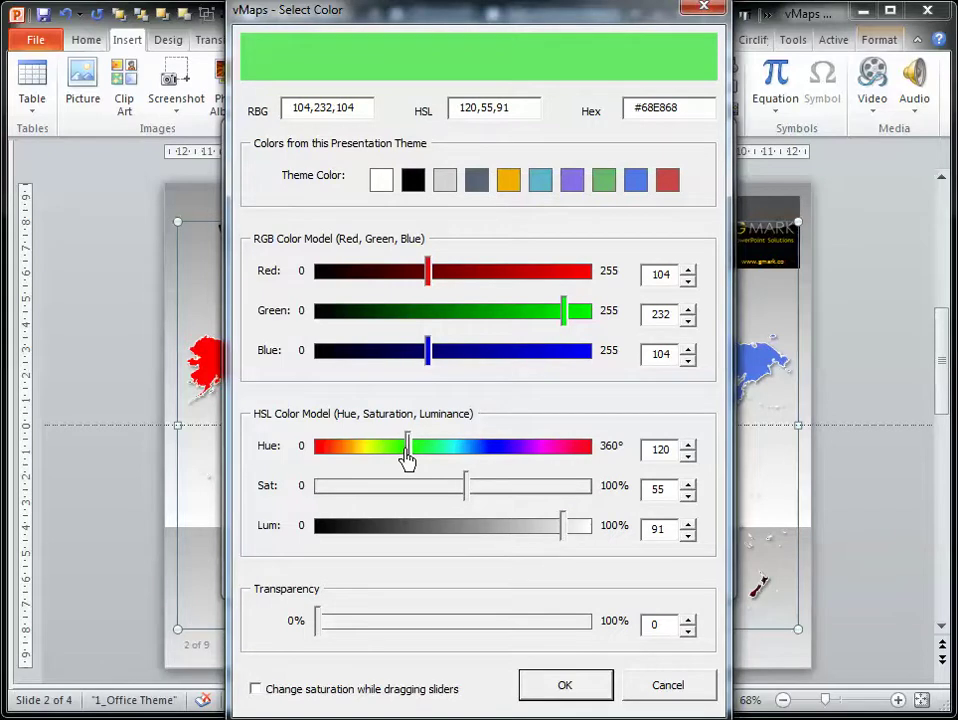
click(255, 688)
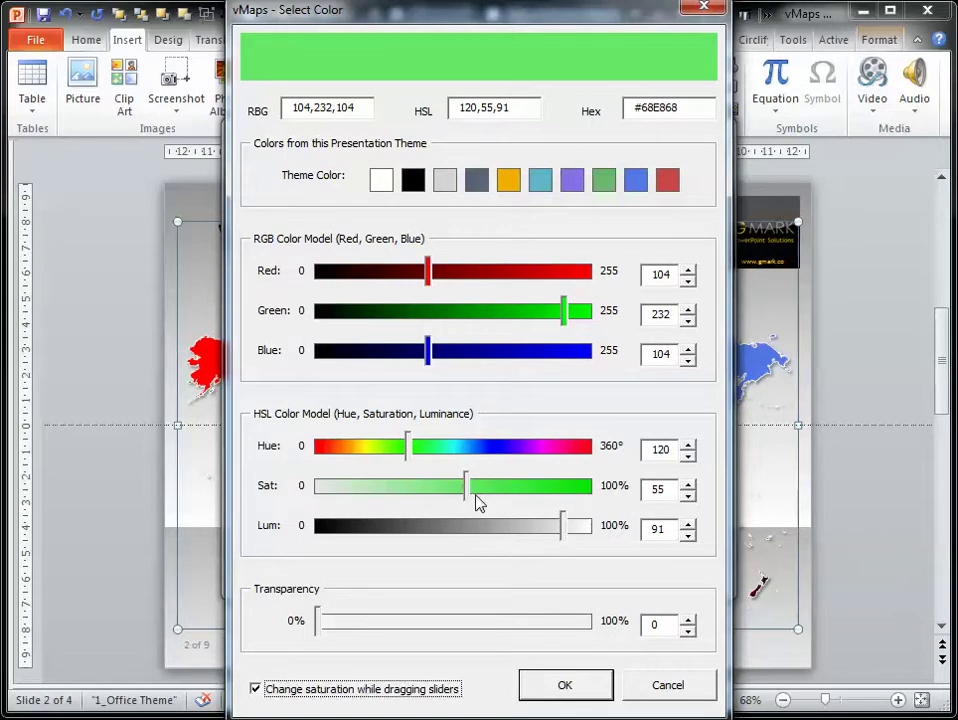
click(467, 489)
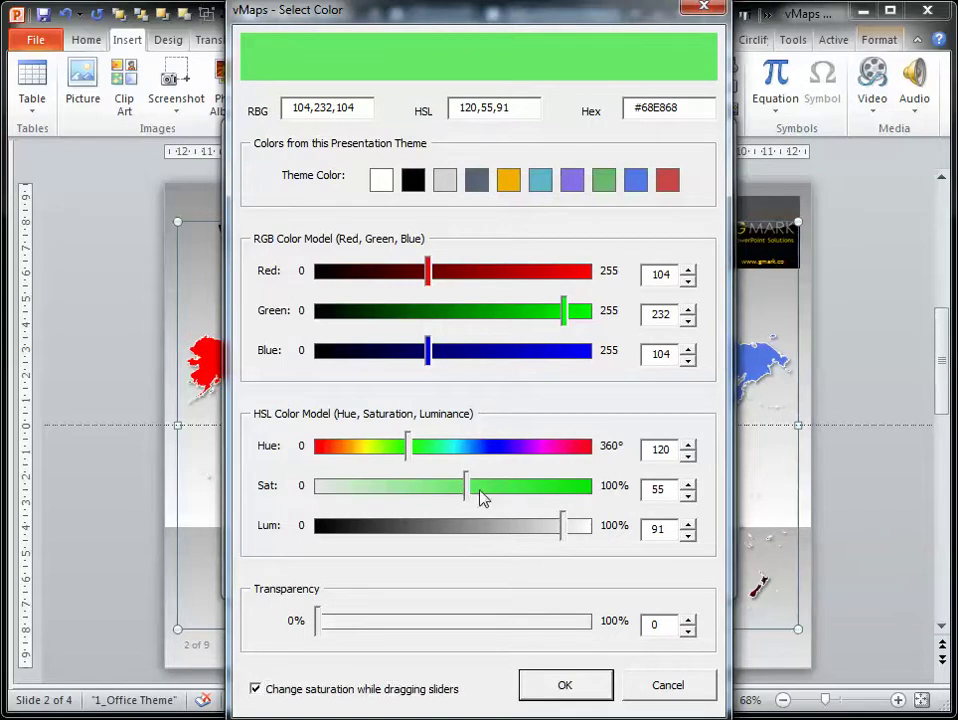
drag(468, 498, 546, 497)
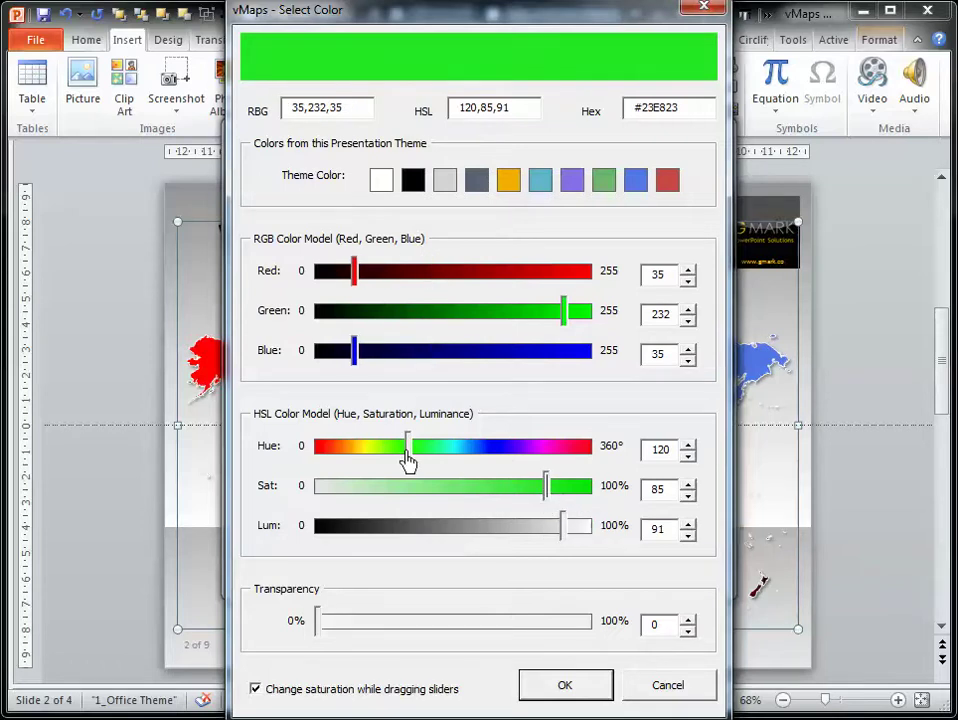
drag(409, 460, 434, 462)
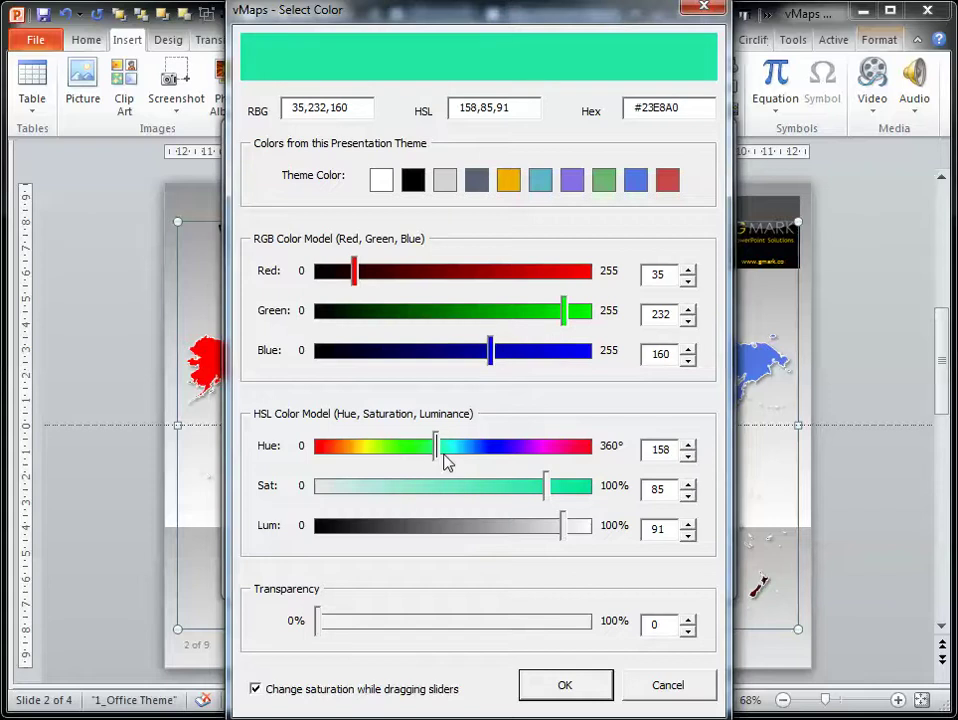
click(588, 683)
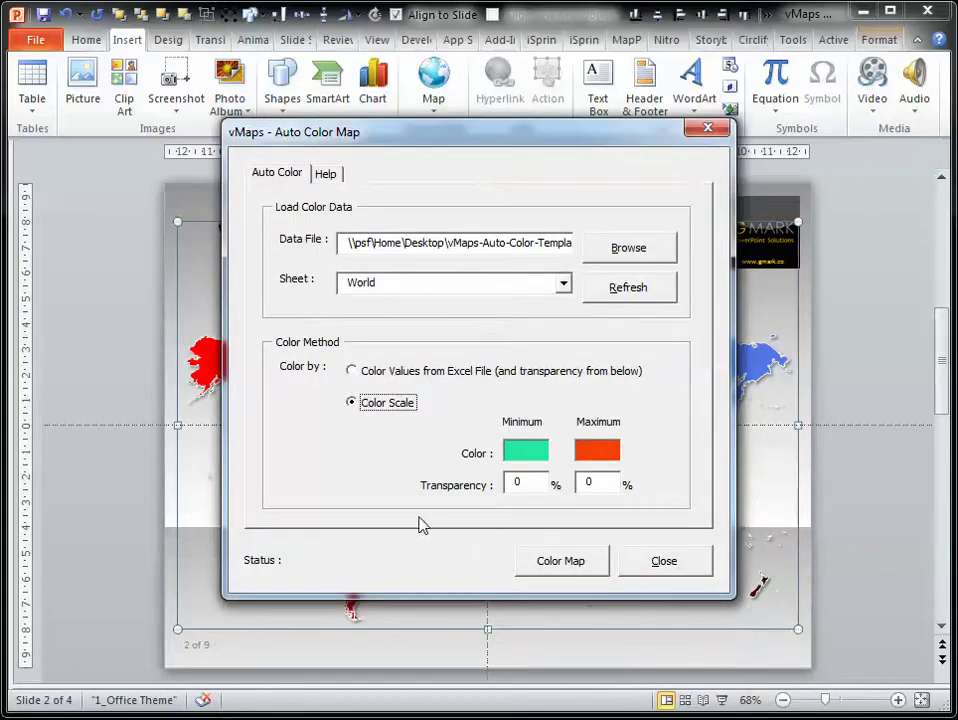
- Set the scale's maximum color to a dark green with hue 143, saturation 72 and luminance 56, and accept it
click(599, 457)
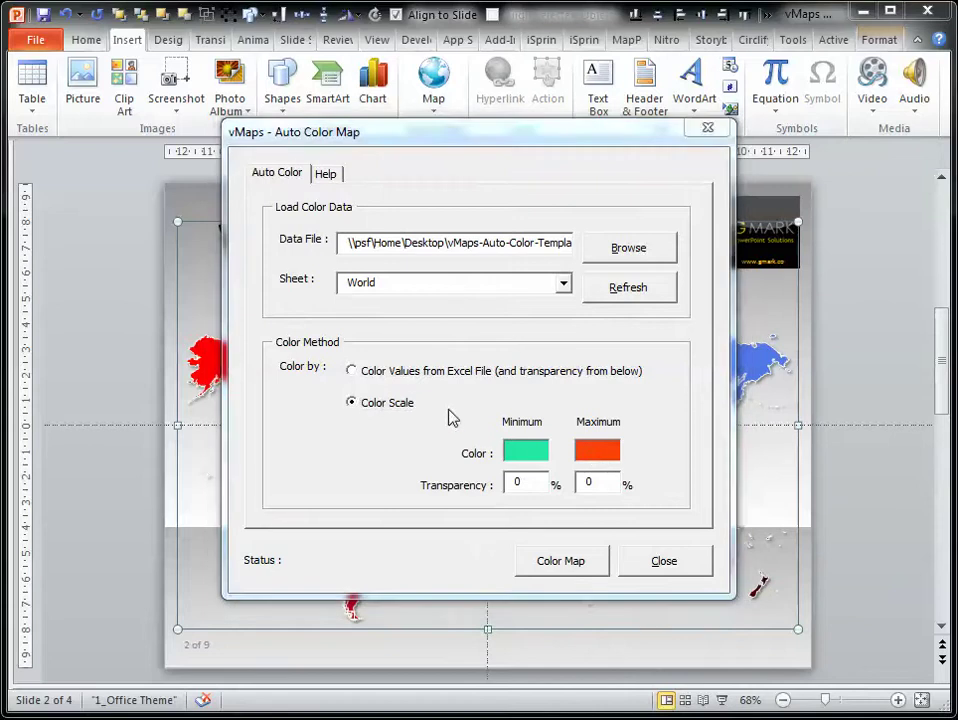
drag(329, 455, 424, 451)
drag(585, 535, 509, 532)
drag(579, 501, 475, 542)
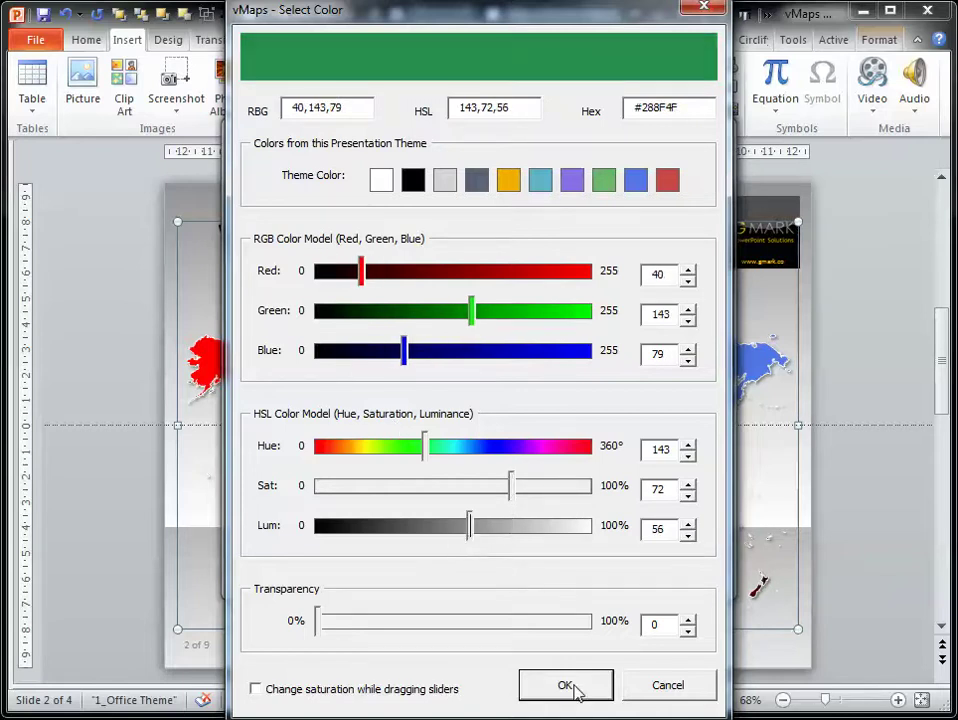
click(568, 688)
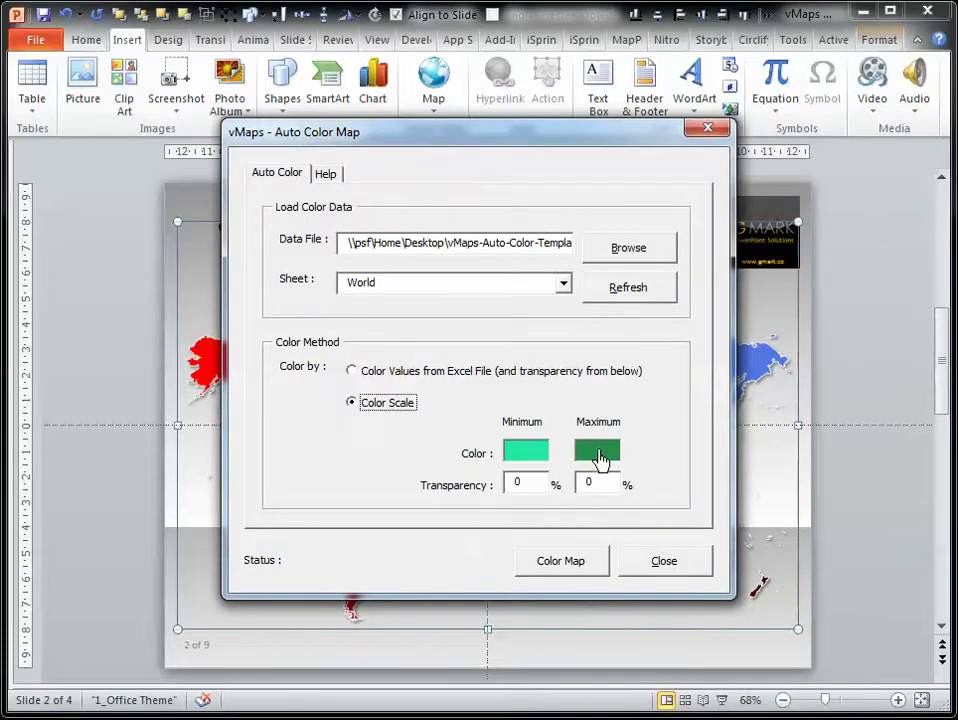
- Color the world map with the green color scale, stop the run partway, close the Auto Color dialog and deselect the map
click(578, 565)
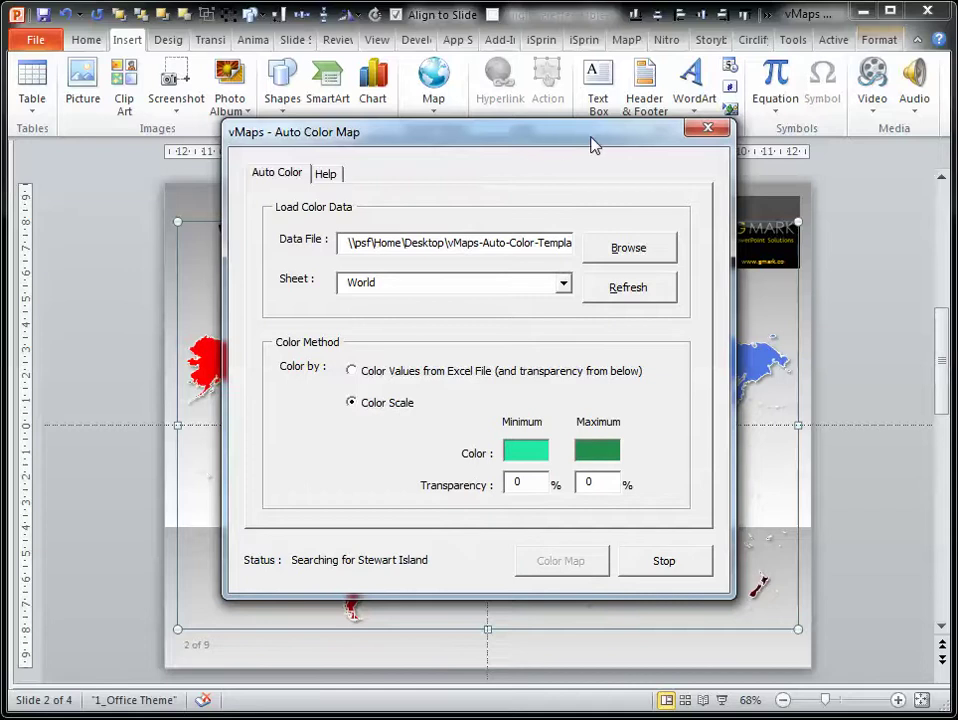
drag(571, 144, 199, 84)
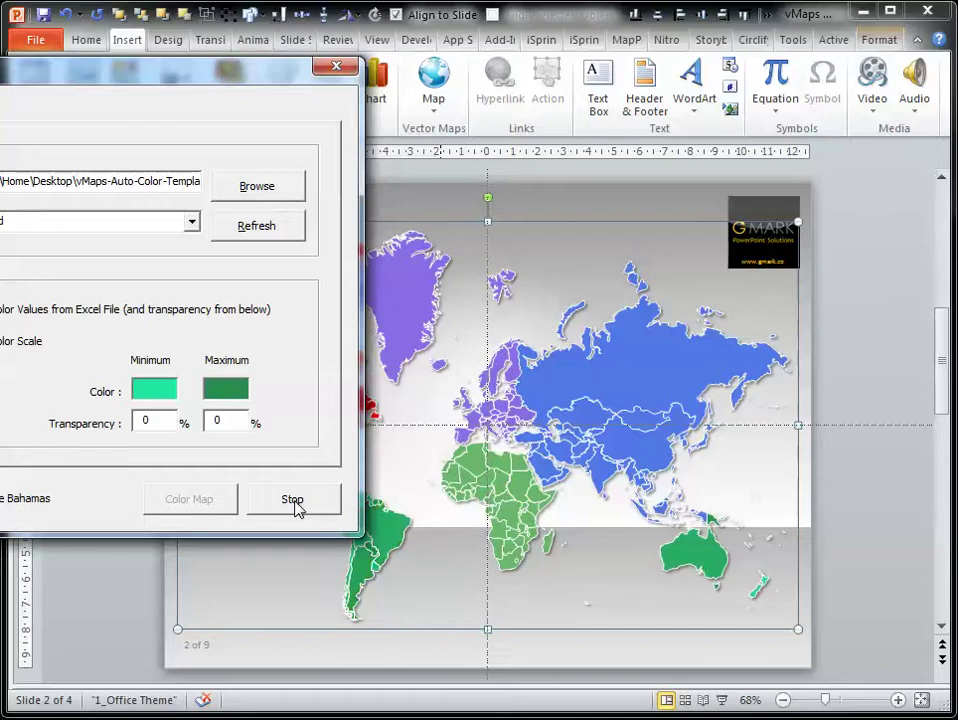
click(294, 505)
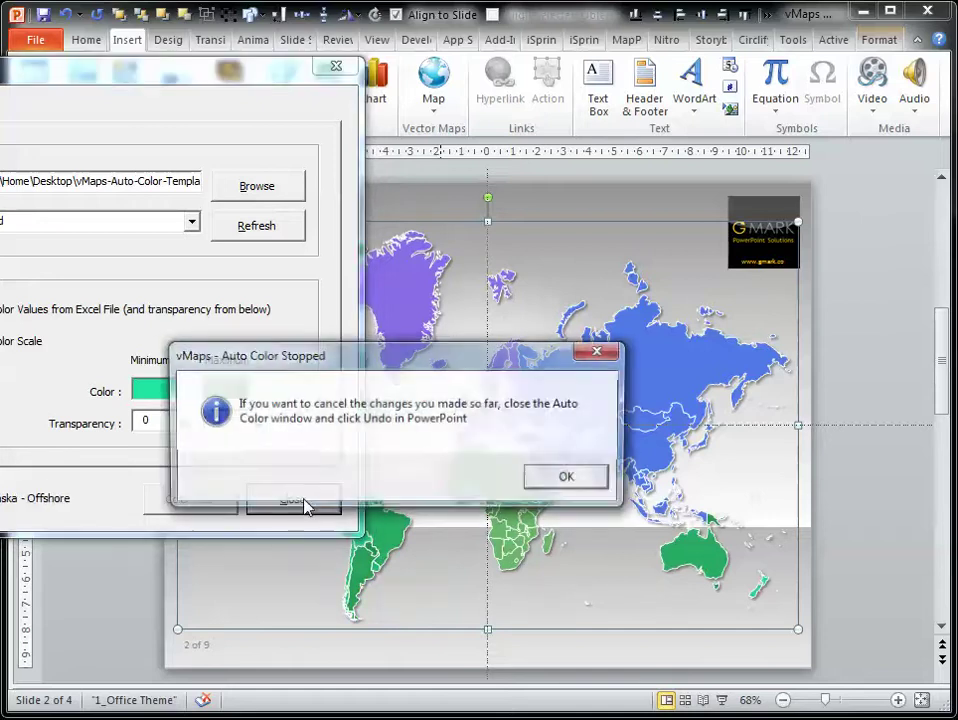
click(530, 482)
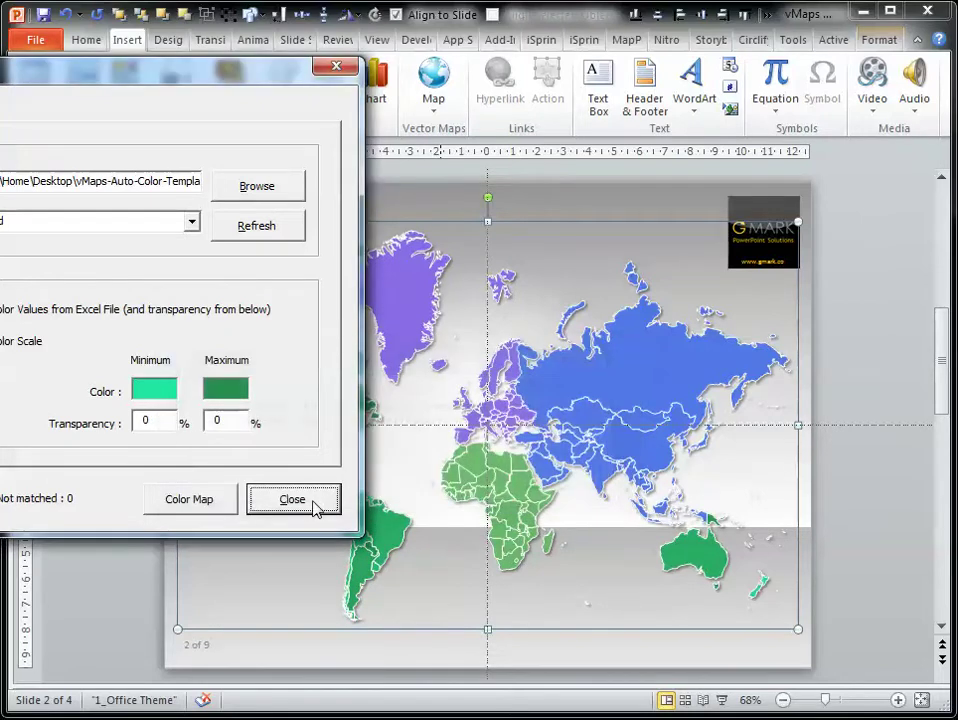
click(314, 505)
click(143, 533)
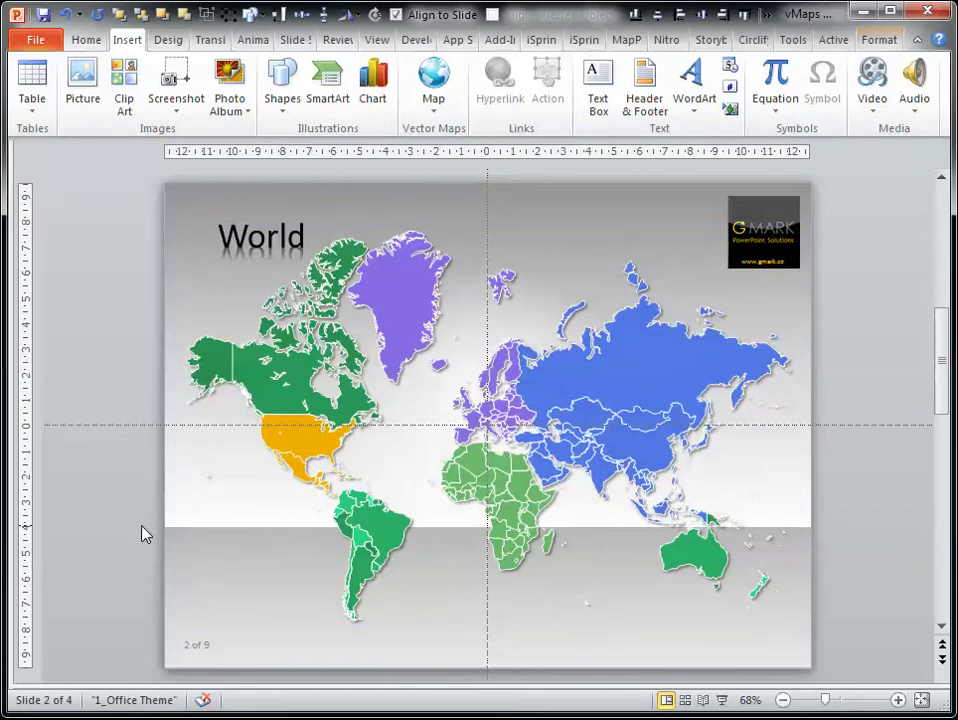